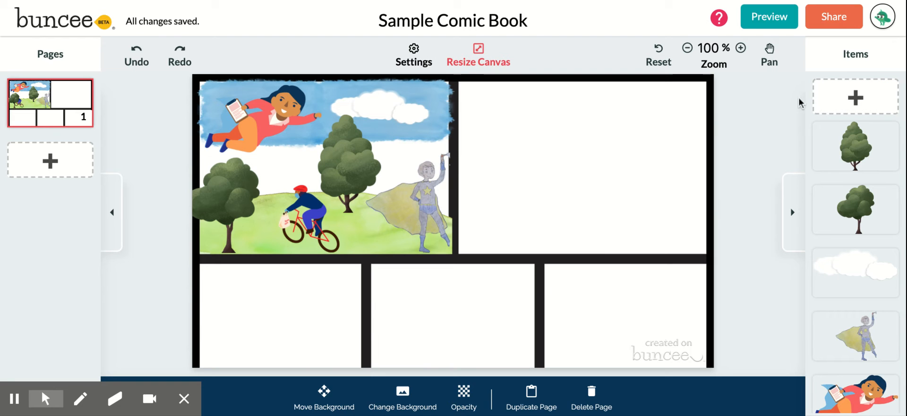
Search the item library for "sky" and select the rectangular blue watercolor sky patch.
left_click(850, 99)
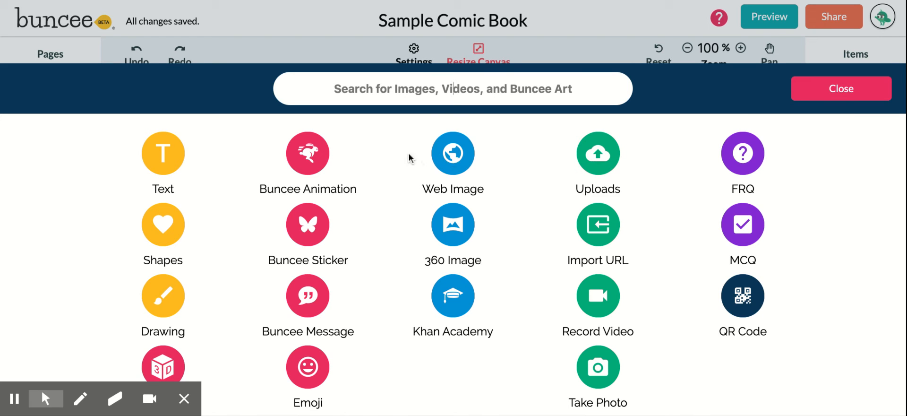
left_click(425, 87)
type("sky")
key("Return")
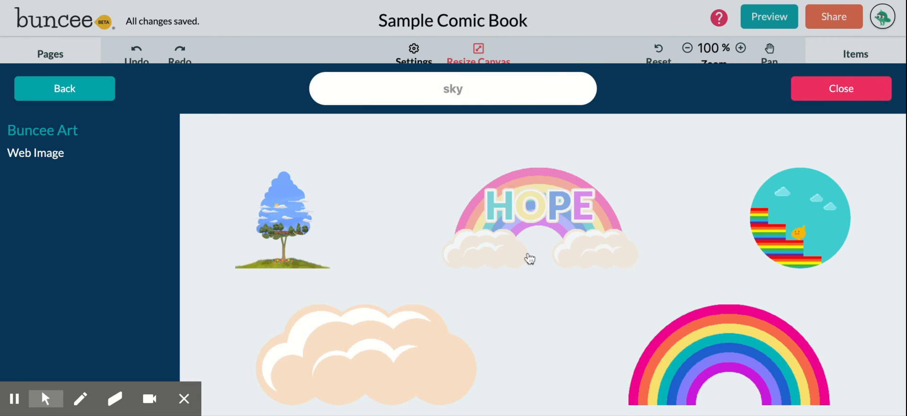
scroll(529, 258, "down", 15)
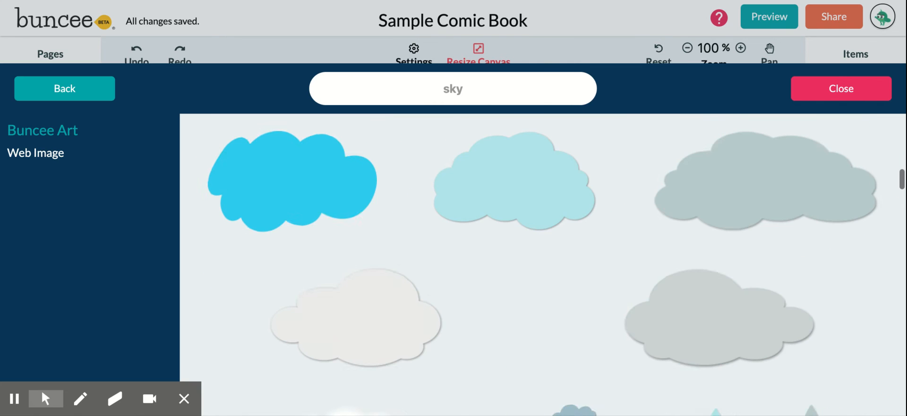
scroll(529, 258, "down", 10)
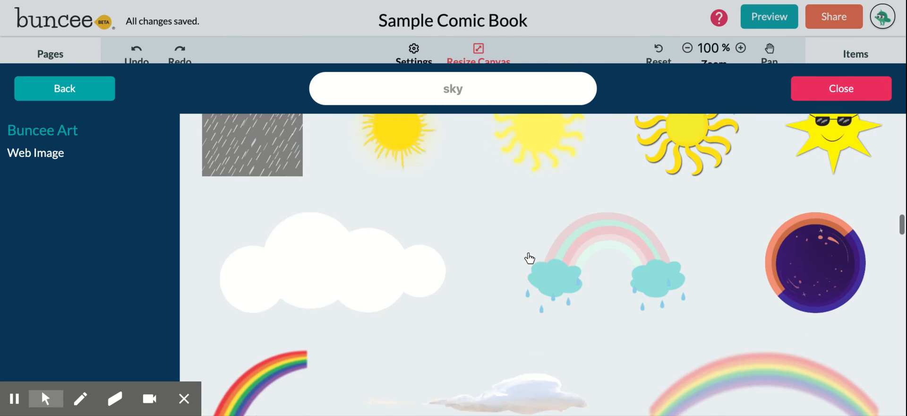
scroll(530, 258, "down", 5)
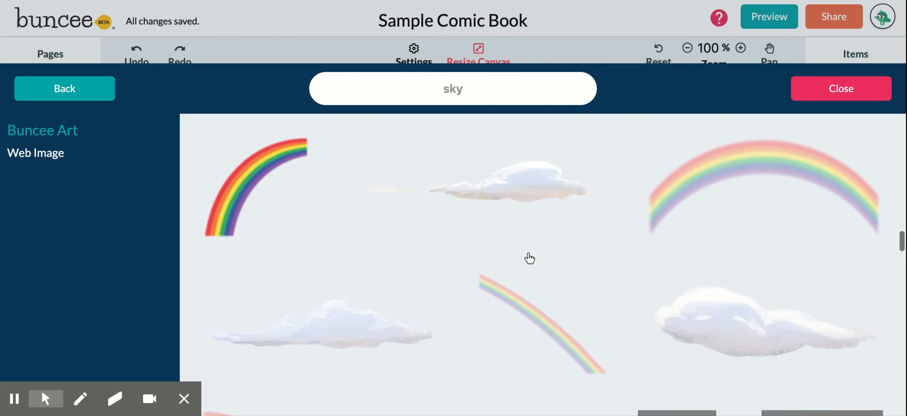
scroll(529, 258, "down", 6)
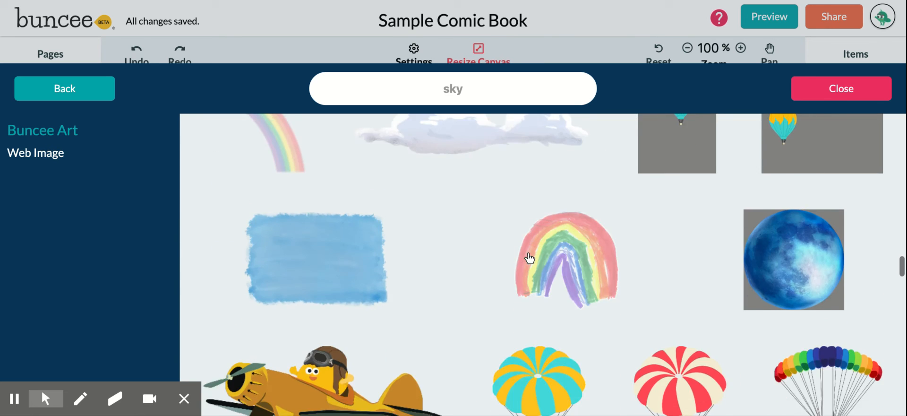
left_click(315, 204)
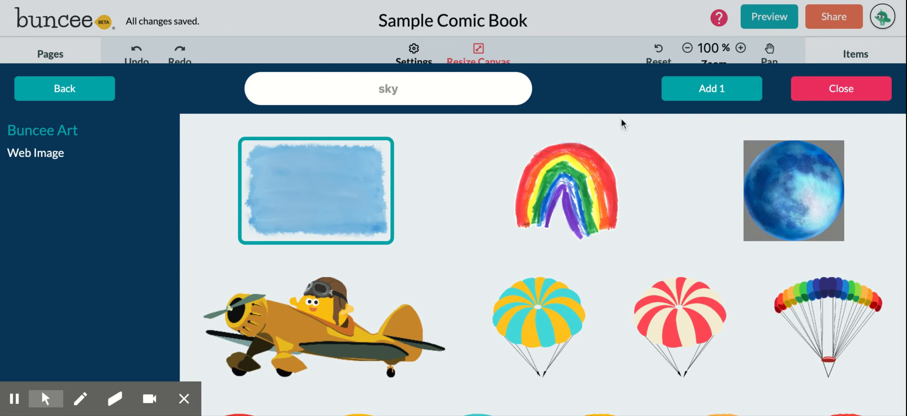
scroll(607, 248, "down", 2)
scroll(609, 249, "down", 3)
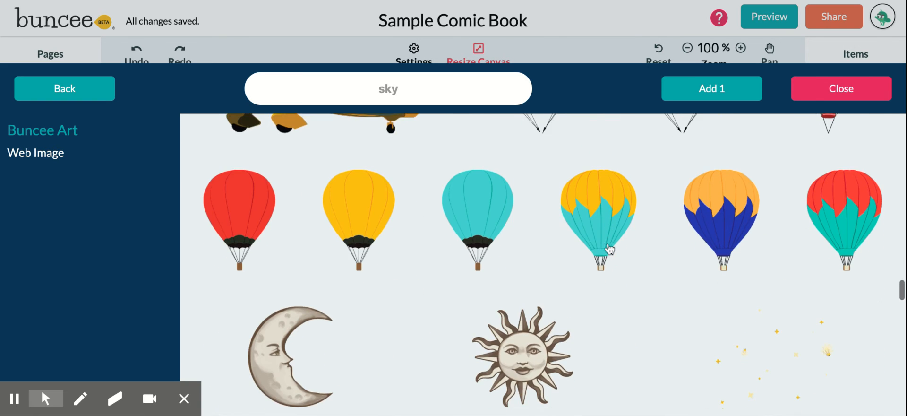
scroll(608, 249, "up", 6)
scroll(608, 248, "up", 5)
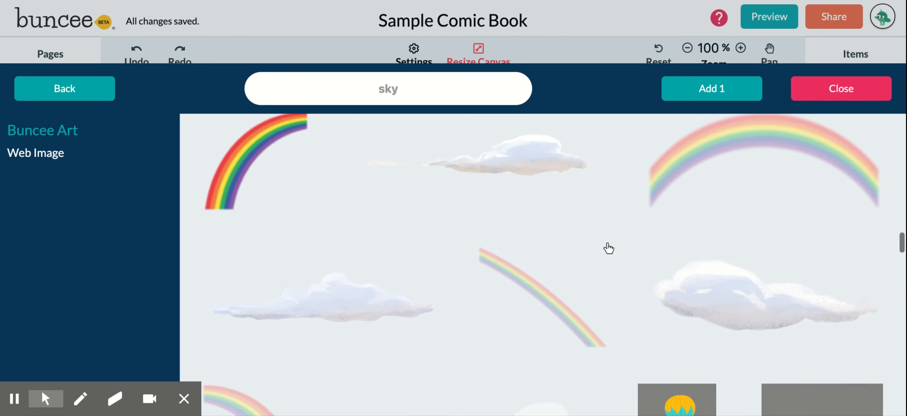
scroll(608, 248, "down", 3)
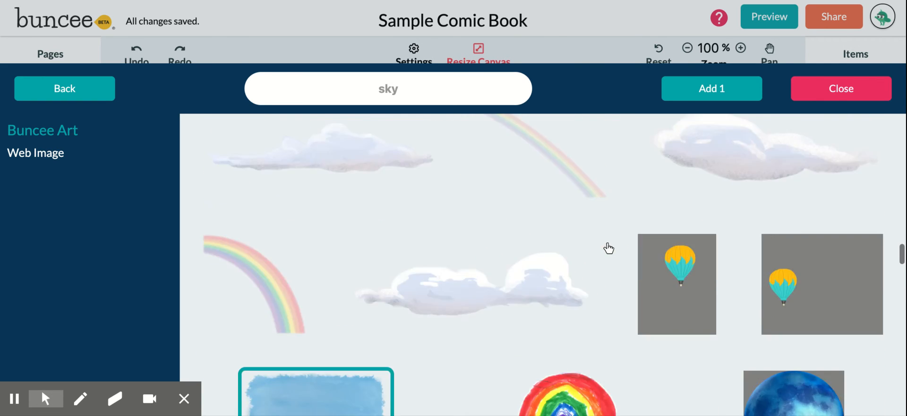
scroll(608, 248, "up", 5)
scroll(608, 248, "up", 2)
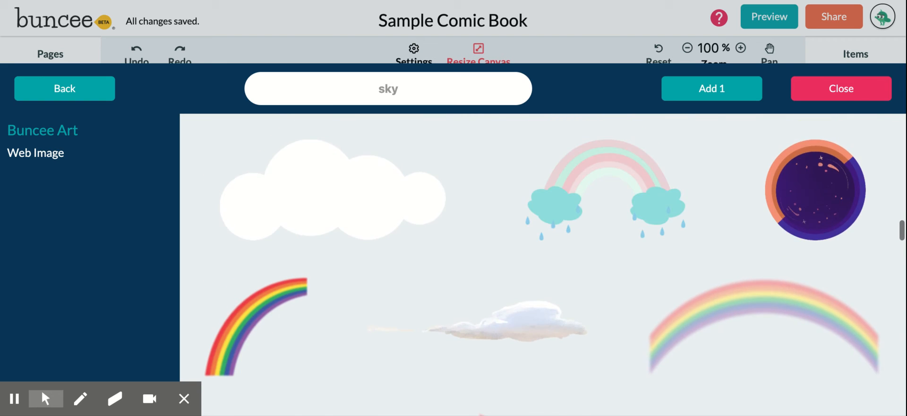
scroll(608, 248, "down", 2)
left_click(720, 350)
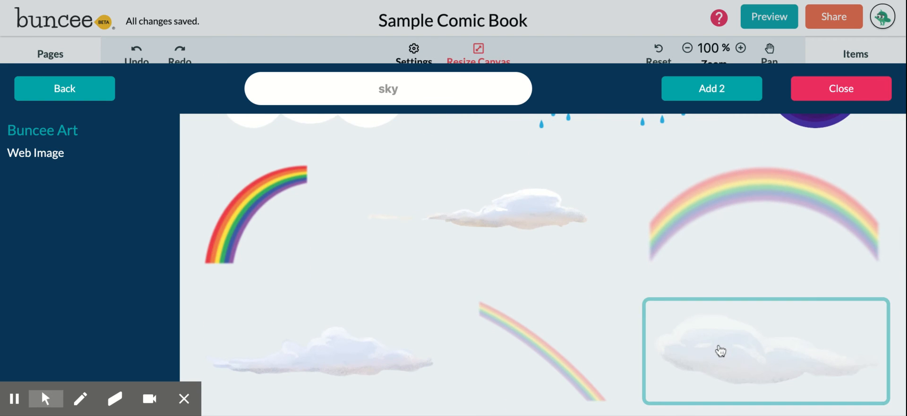
left_click(694, 347)
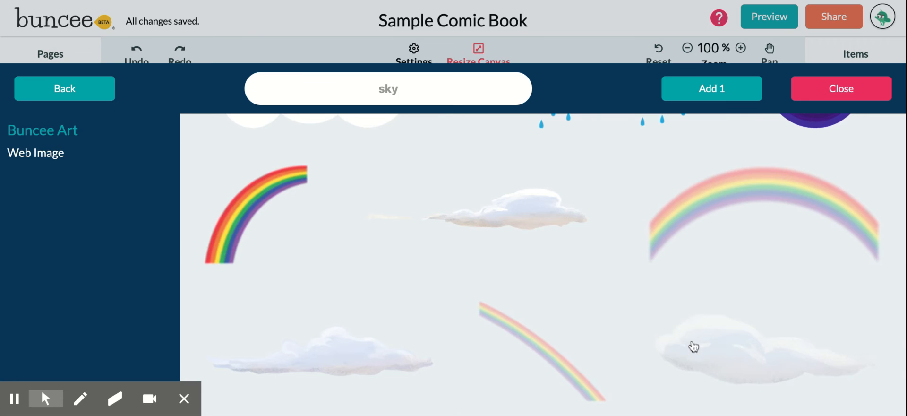
Also select the plain white four-lobed cloud and the sun with sunglasses, and add all three selected items to the page.
scroll(593, 253, "up", 5)
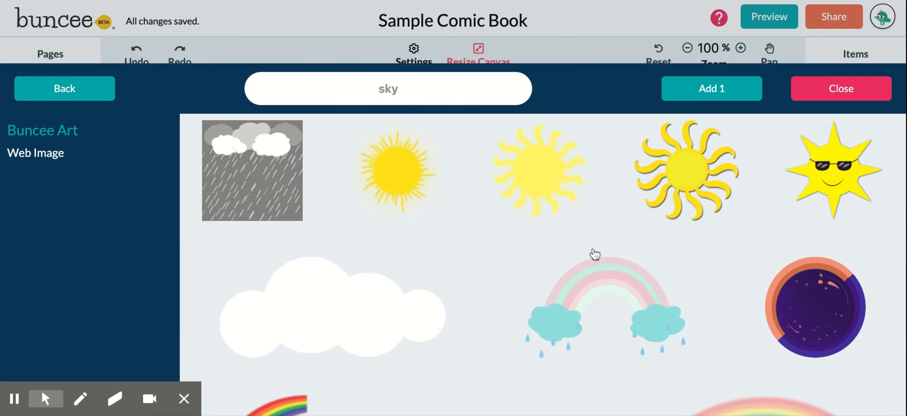
scroll(542, 265, "up", 4)
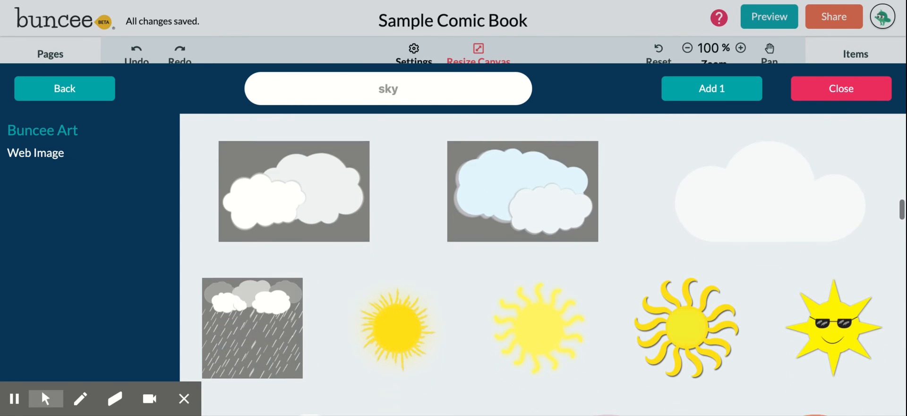
scroll(542, 264, "down", 2)
scroll(589, 253, "down", 3)
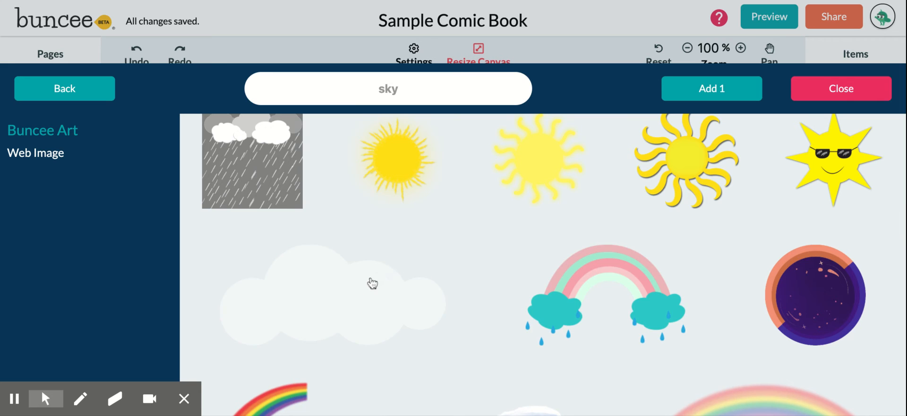
left_click(371, 282)
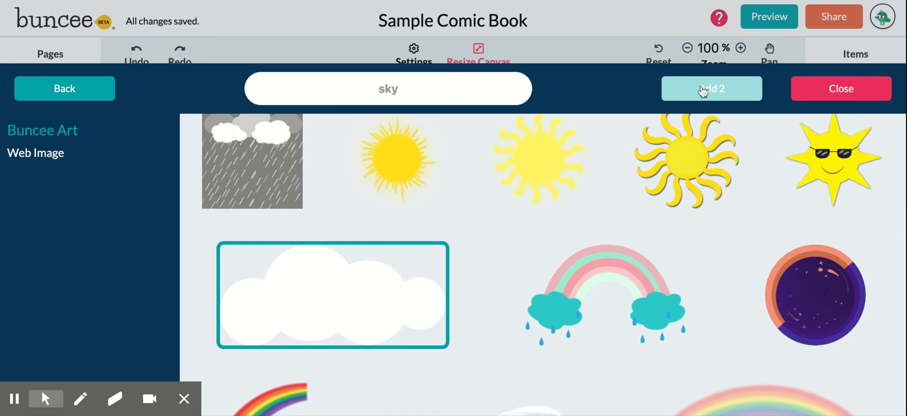
left_click(813, 167)
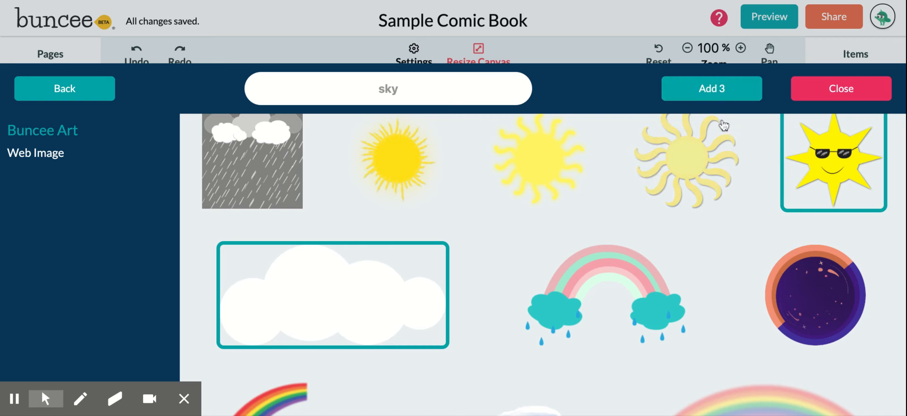
left_click(710, 91)
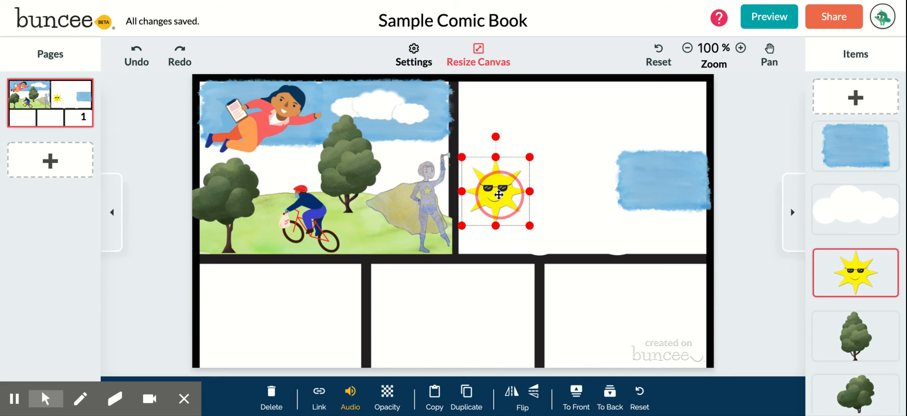
Move the sun to the lower middle of the second comic panel and shift the white cloud toward the panel's left edge.
left_click_drag(499, 194, 582, 219)
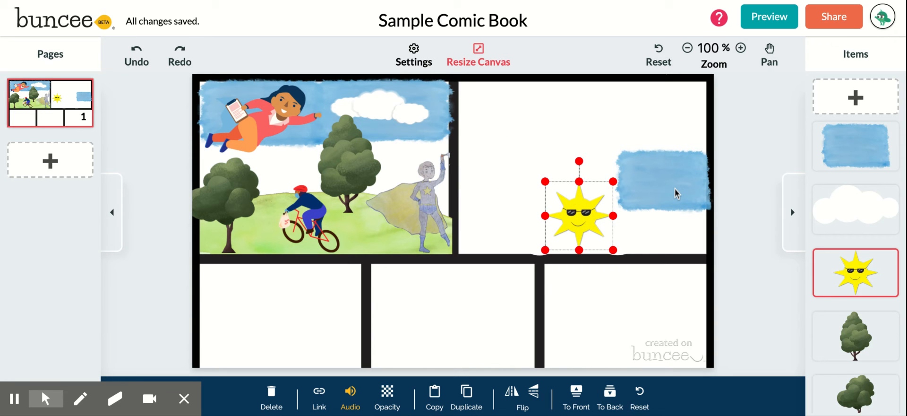
left_click(674, 188)
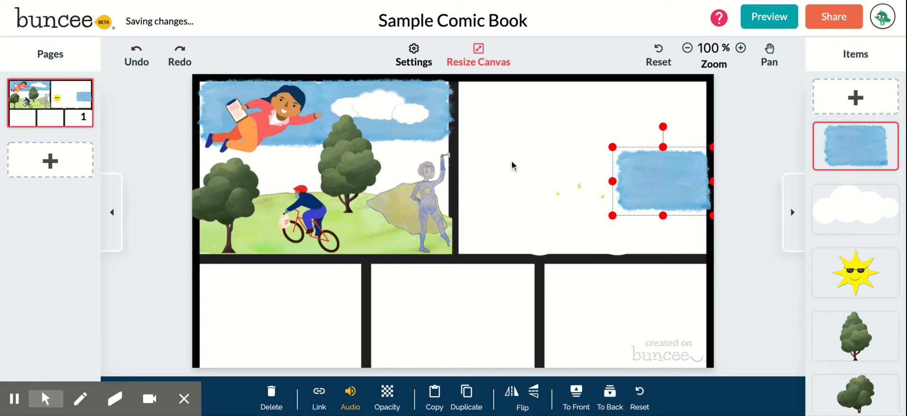
left_click(534, 128)
left_click(587, 227)
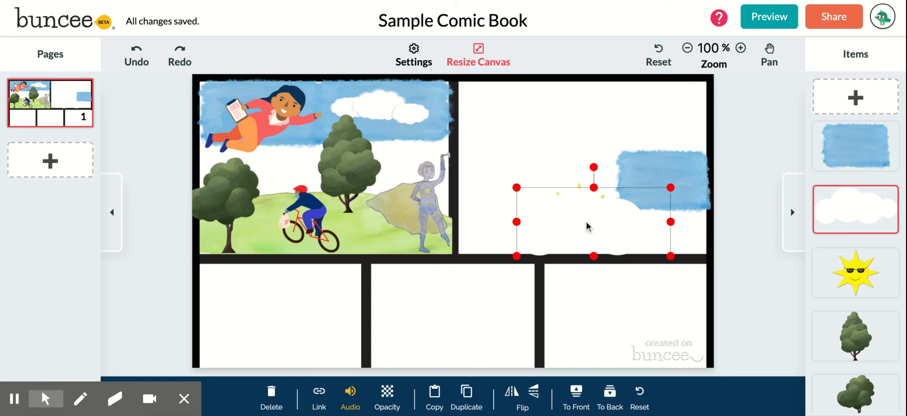
left_click_drag(587, 227, 517, 222)
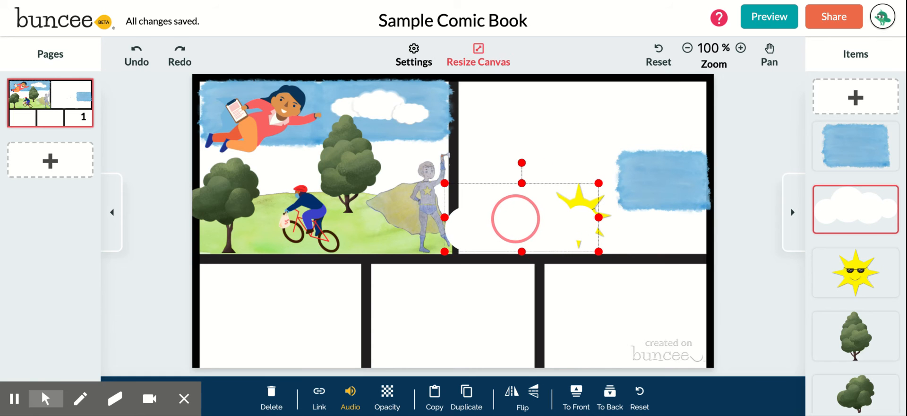
Move the blue sky patch to the second panel's upper left corner and stretch it wider to over half the panel's width.
left_click(654, 189)
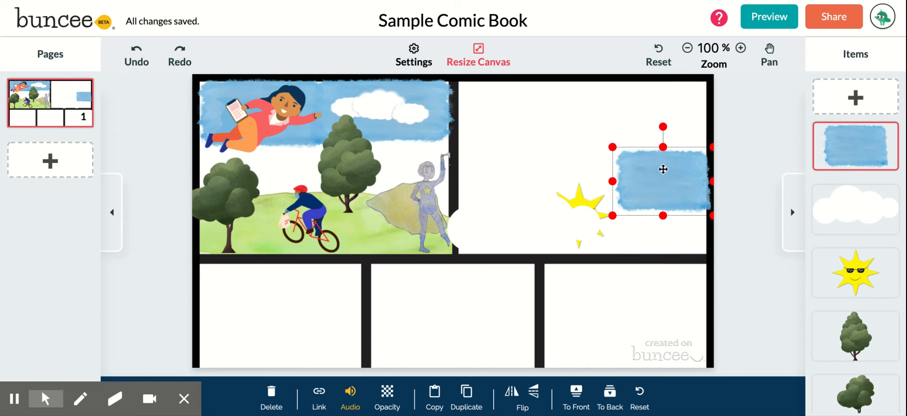
left_click_drag(663, 172, 504, 102)
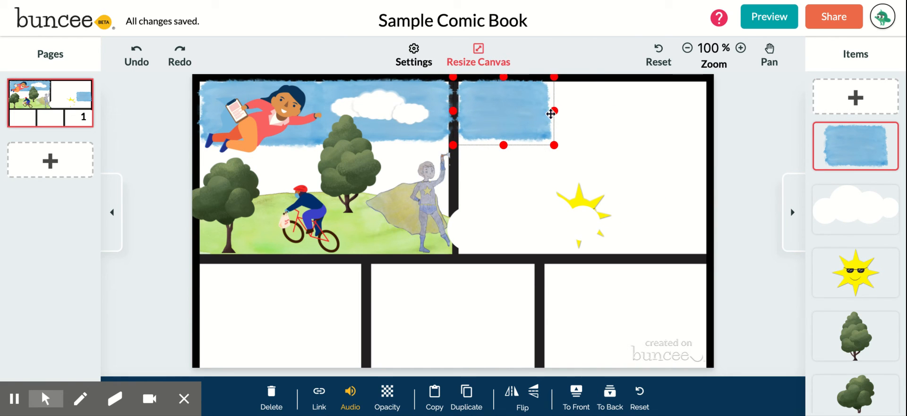
left_click_drag(554, 145, 576, 145)
left_click_drag(553, 110, 600, 110)
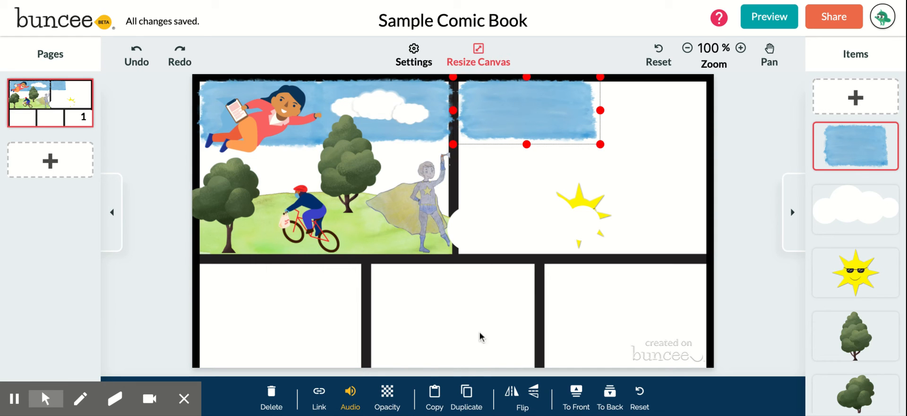
Duplicate the sky patch, place the copy over the rest of the second panel's upper edge, flip it horizontally and align it with the first.
left_click(467, 397)
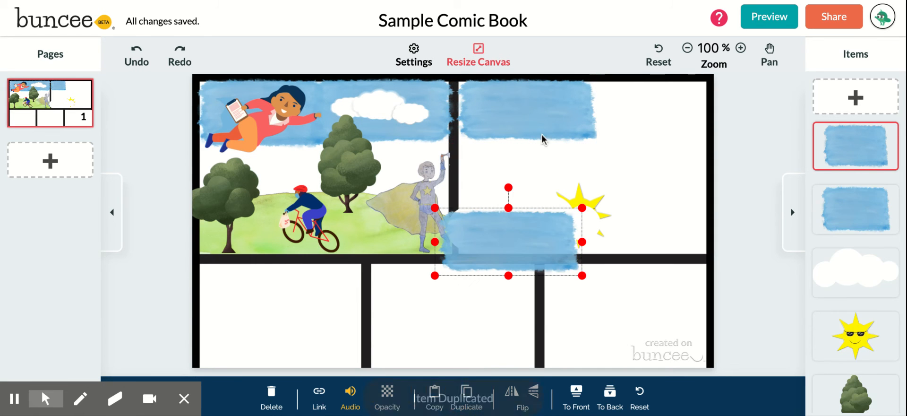
left_click_drag(531, 243, 666, 115)
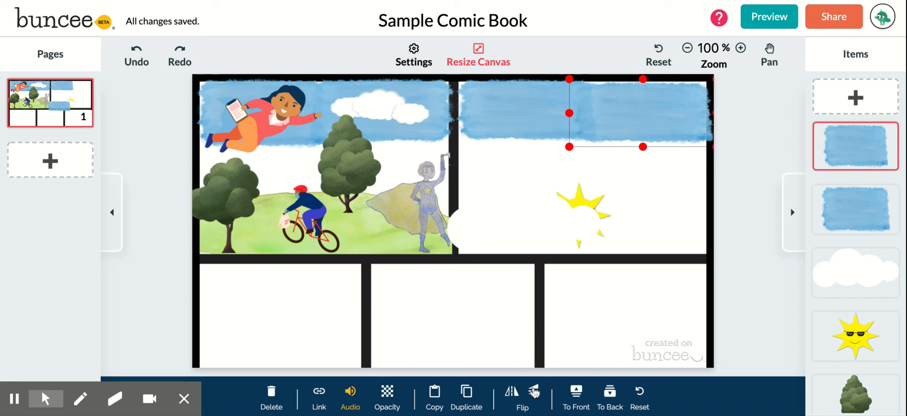
left_click(511, 395)
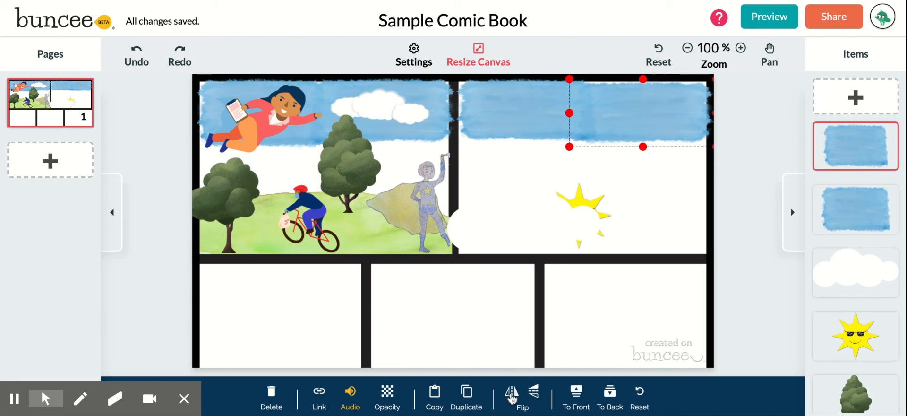
key("Up")
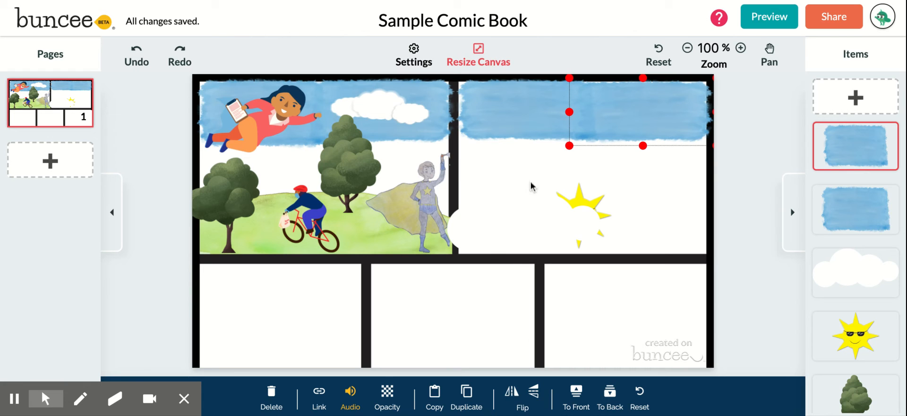
Move the white cloud onto the second panel's blue sky and shrink it to fit within the sky strip.
left_click(545, 220)
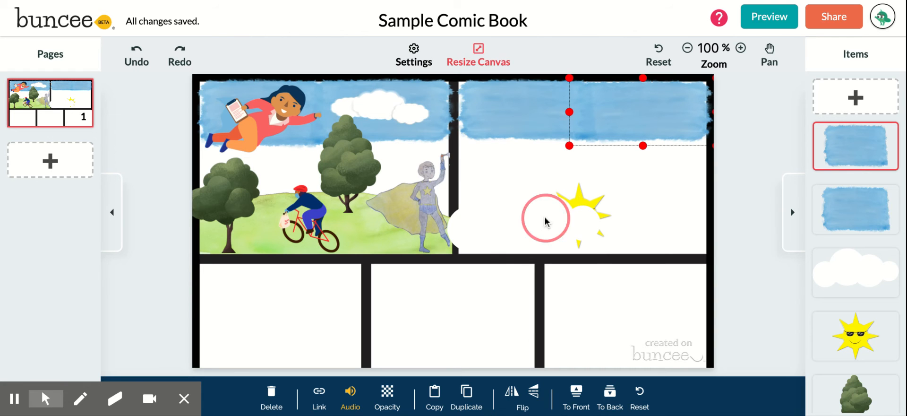
left_click_drag(543, 218, 595, 120)
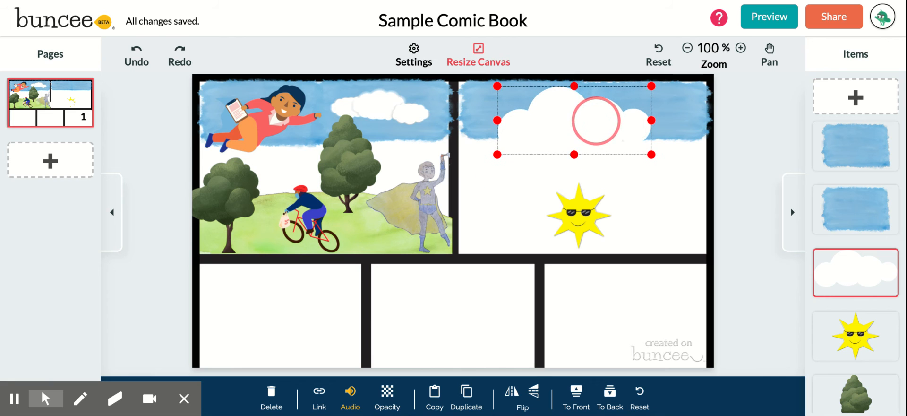
left_click_drag(651, 154, 617, 130)
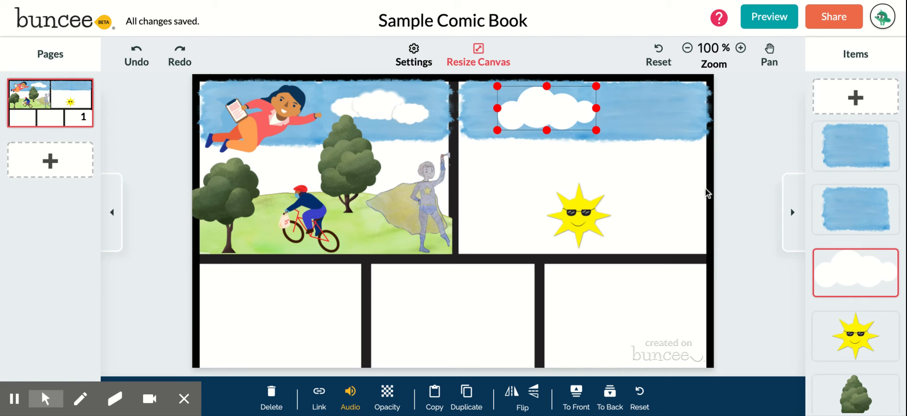
Bring the second panel's white cloud in front of both blue sky patches in the layer order.
left_click(743, 227)
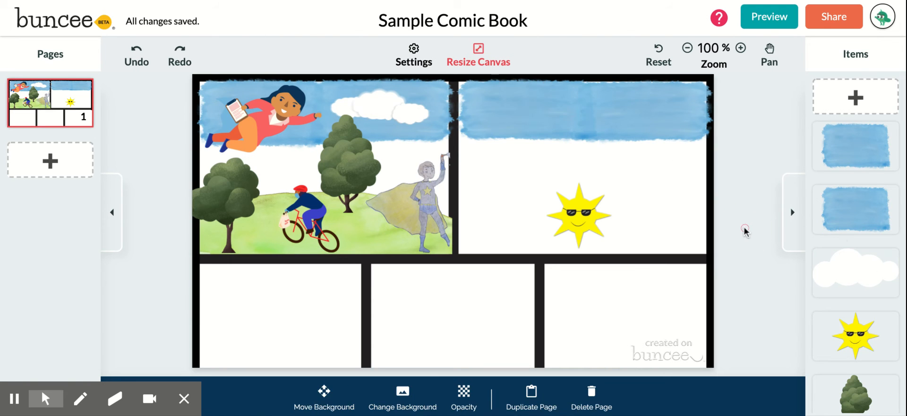
left_click(844, 274)
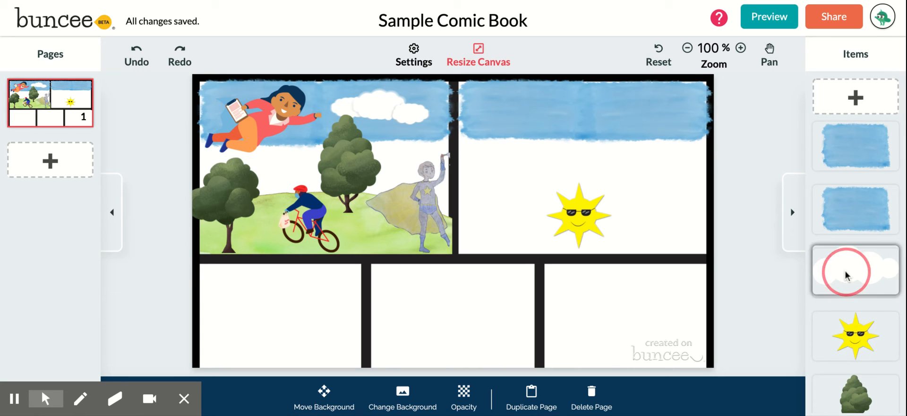
left_click_drag(844, 275, 830, 150)
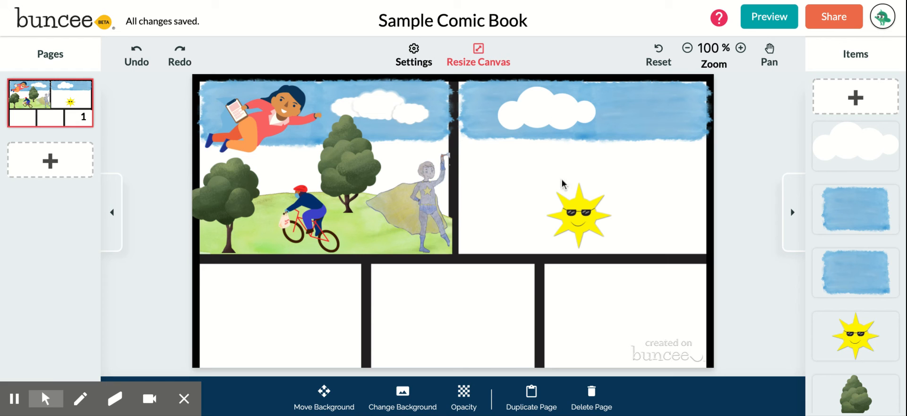
Move the sun to the second panel's upper right corner and layer it in front of the blue sky patches.
left_click(580, 226)
left_click_drag(581, 229, 674, 121)
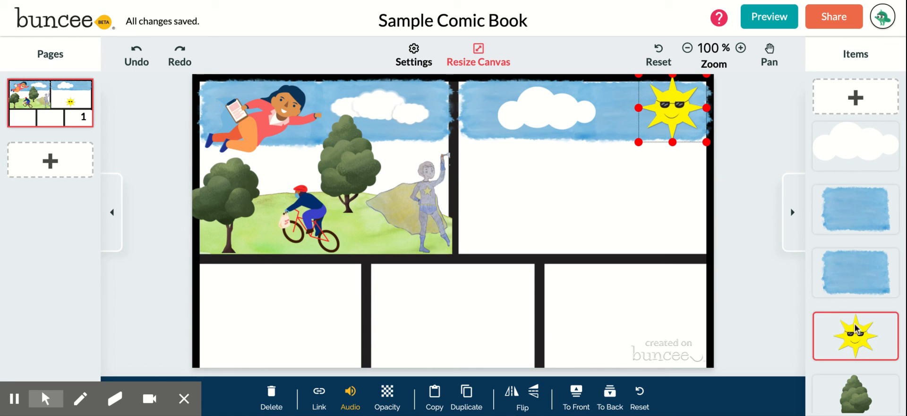
left_click(740, 242)
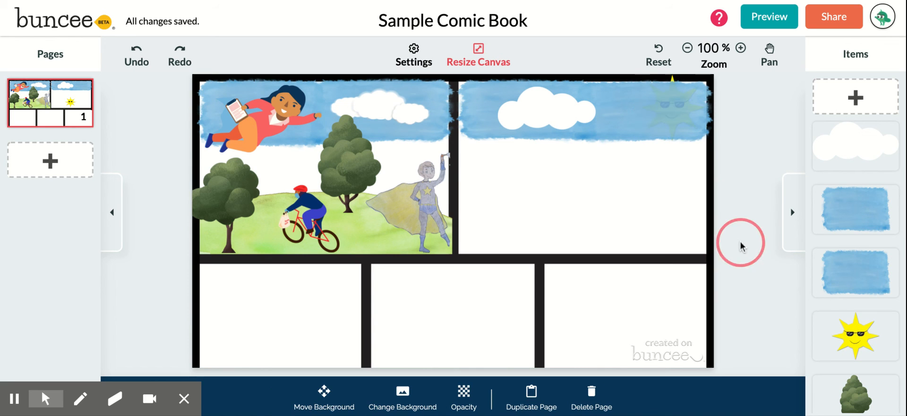
left_click(856, 339)
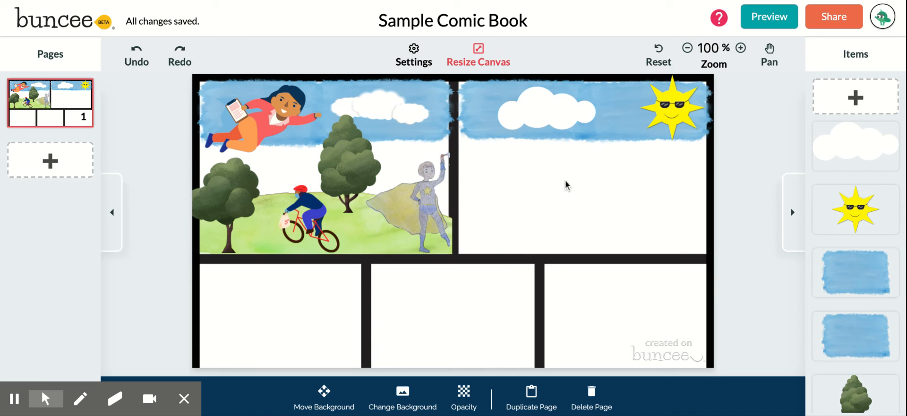
Search the item library for "grass".
left_click(853, 98)
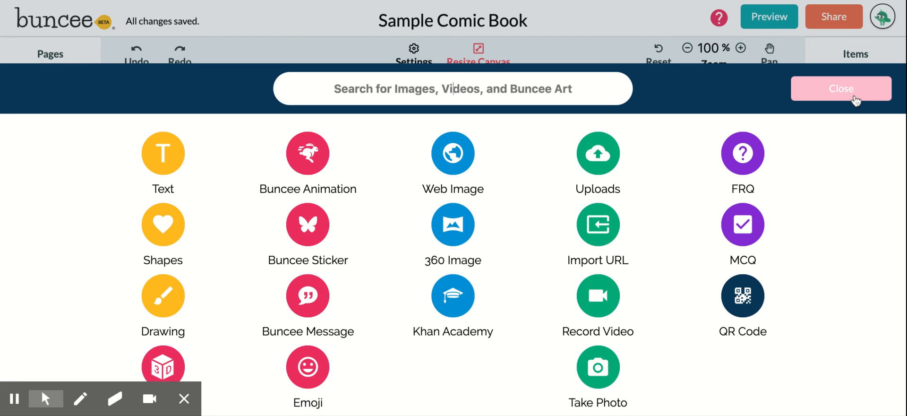
left_click(452, 88)
type("grass")
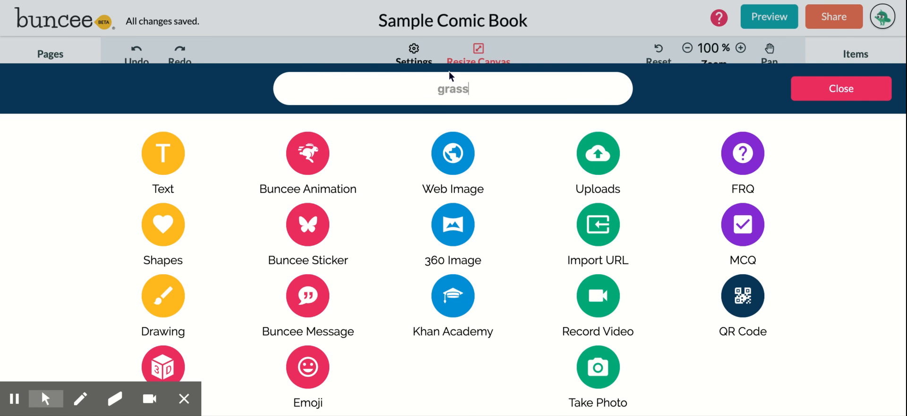
key("Return")
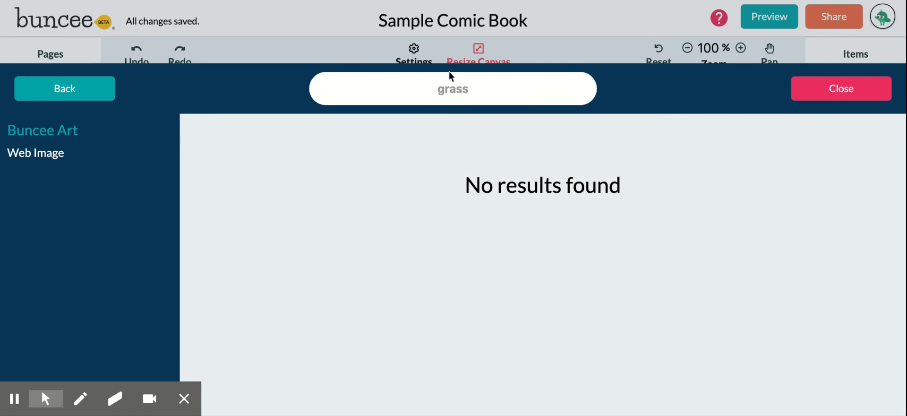
Find the light green watercolor hill among the grass artwork and add it to the page.
scroll(505, 225, "down", 5)
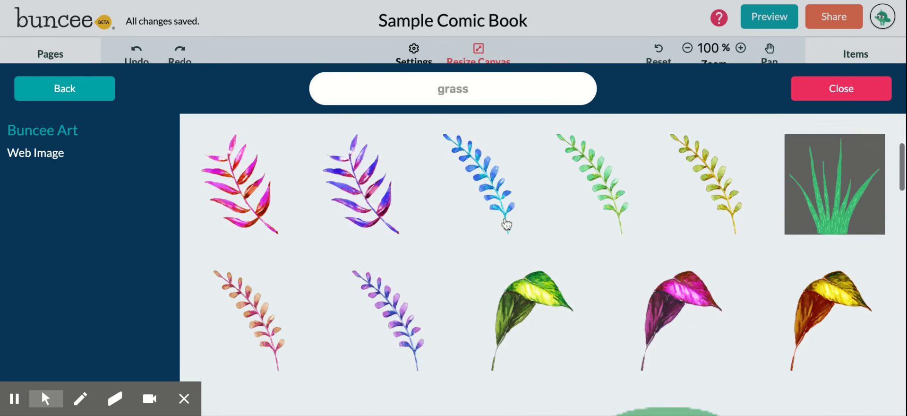
scroll(506, 224, "down", 3)
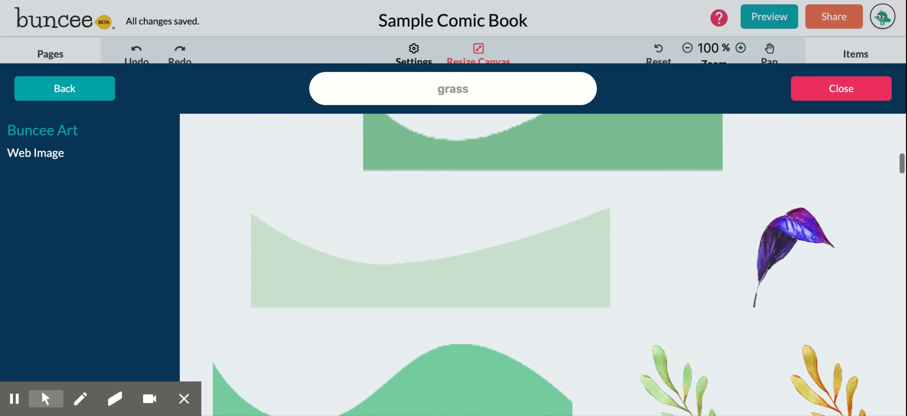
scroll(506, 224, "down", 3)
scroll(506, 223, "down", 10)
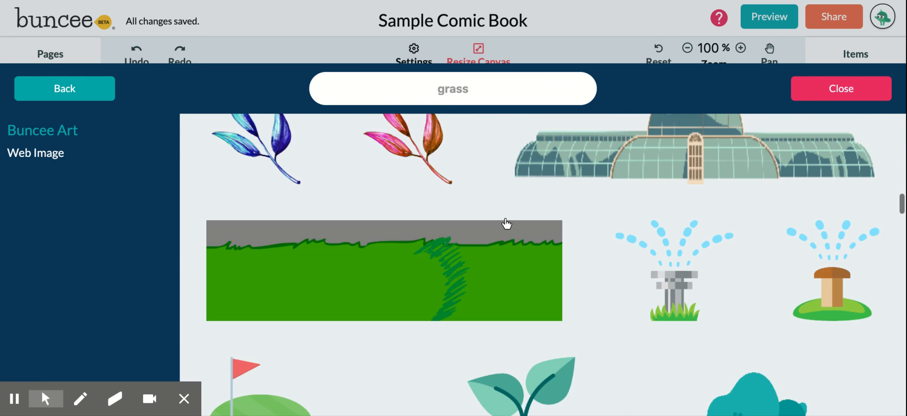
scroll(506, 224, "down", 5)
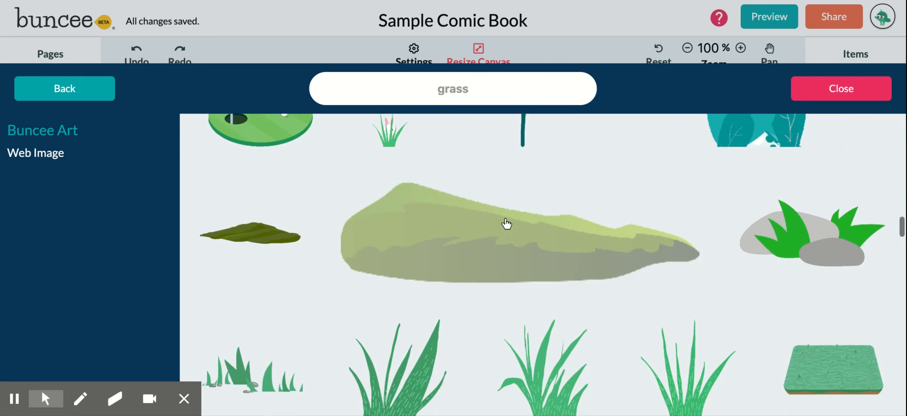
scroll(506, 224, "up", 1)
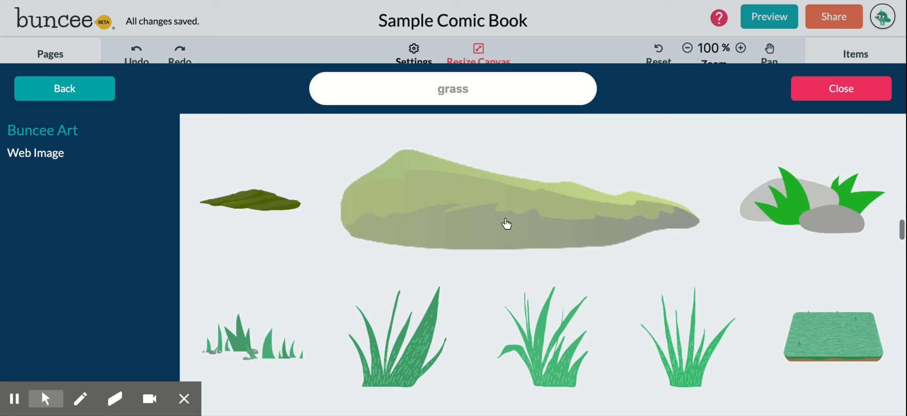
scroll(506, 224, "down", 4)
scroll(506, 223, "down", 6)
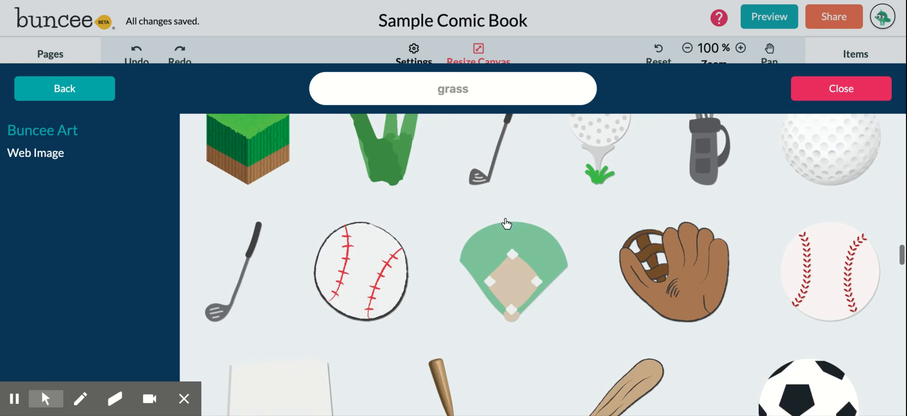
scroll(506, 223, "down", 8)
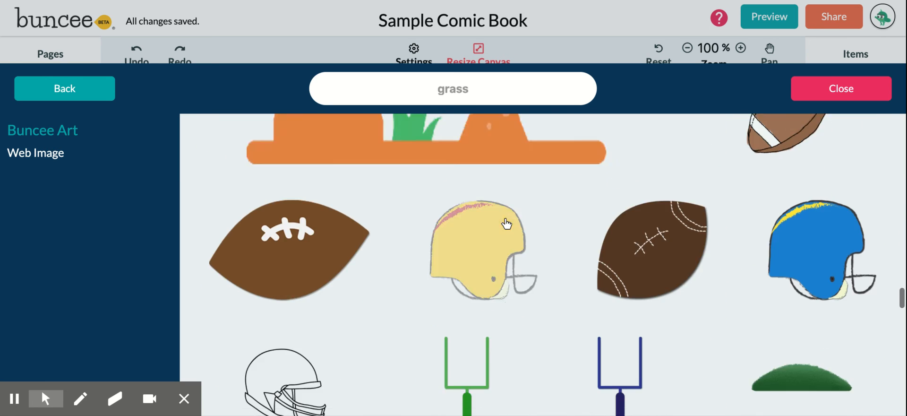
scroll(507, 224, "down", 3)
left_click(538, 212)
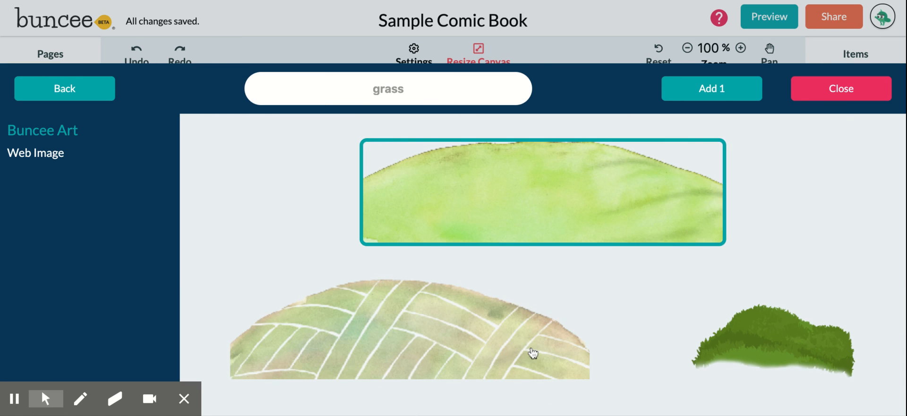
left_click(711, 92)
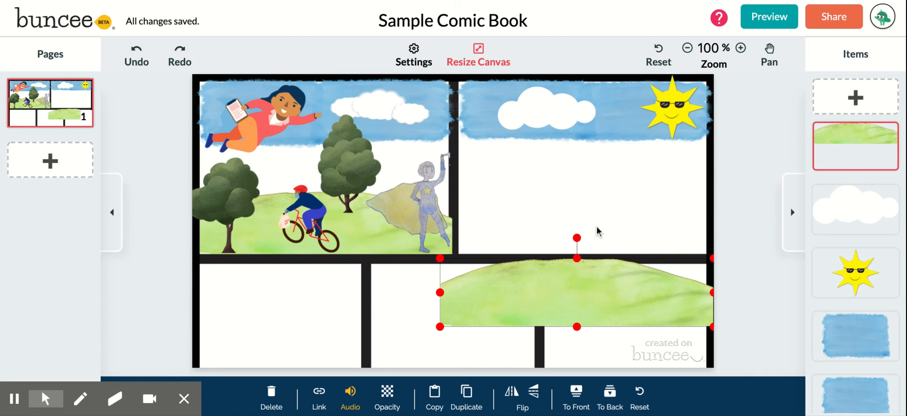
Move the green hill up onto the second panel's lower part, adjust its tilt to nearly level and flip it horizontally.
left_click_drag(577, 238, 587, 182)
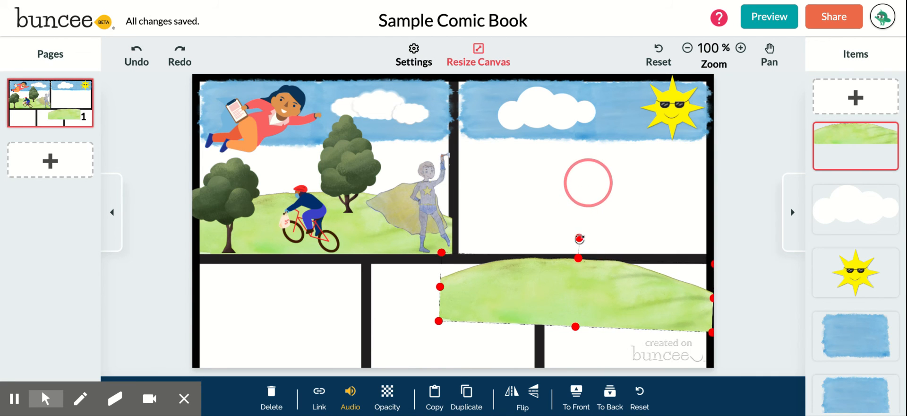
left_click_drag(575, 284, 579, 203)
left_click_drag(583, 157, 580, 157)
left_click_drag(574, 211, 575, 211)
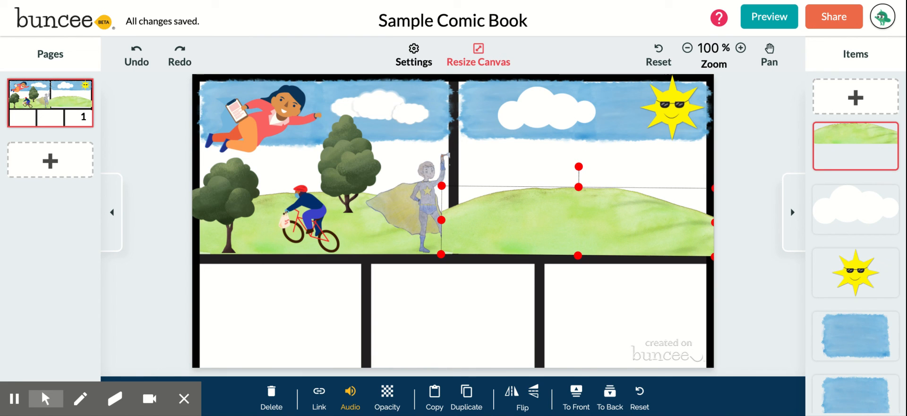
left_click(513, 392)
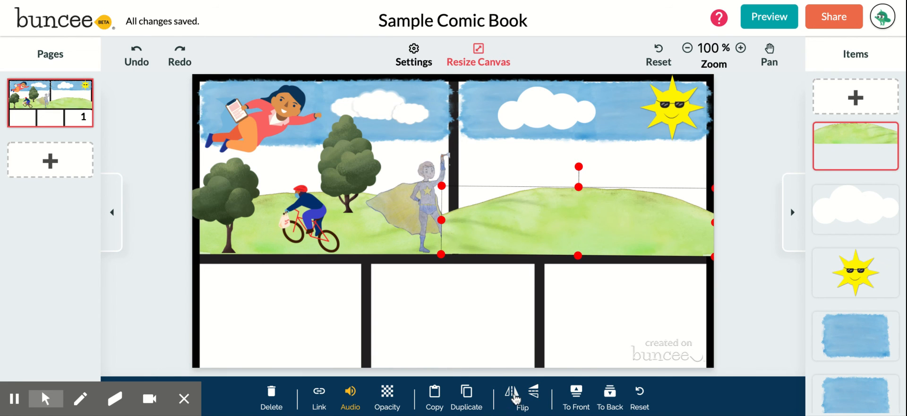
Resize and shift the second panel's green hill so it fits between the side borders and rests on the lower border.
mouse_move(442, 254)
left_mouse_down()
mouse_move(462, 246)
mouse_move(454, 251)
left_mouse_up()
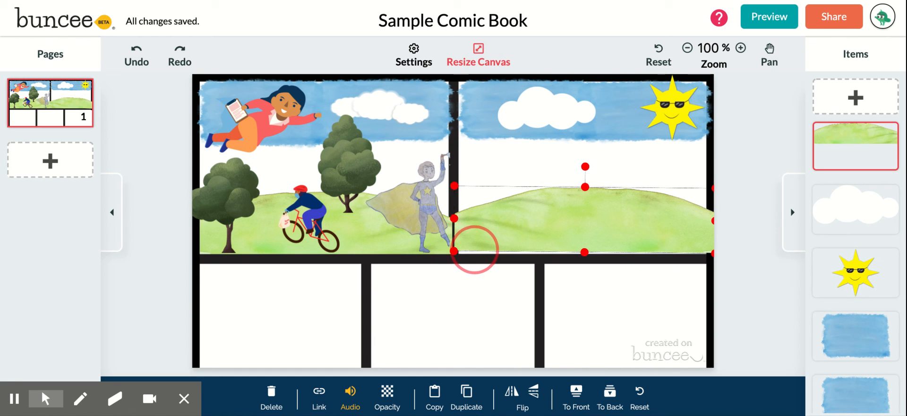
key("Down")
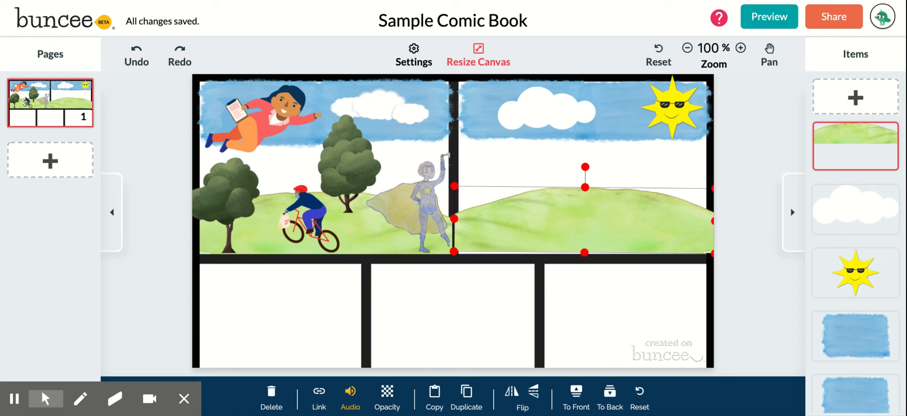
left_click_drag(474, 245, 474, 249)
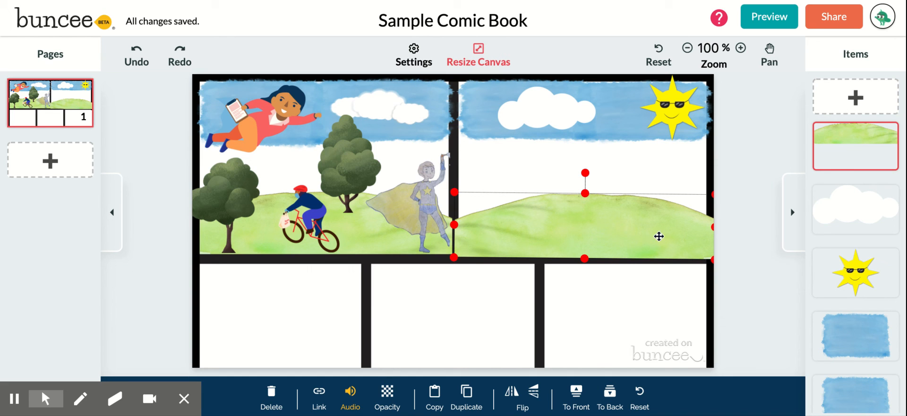
left_click_drag(719, 229, 705, 222)
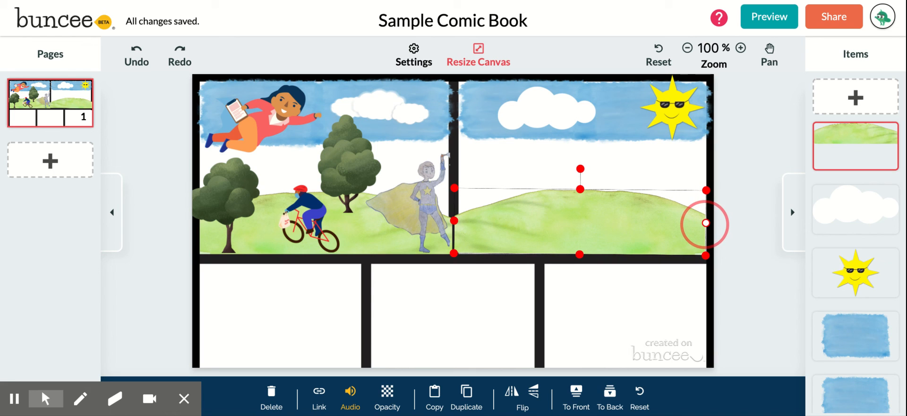
left_click(734, 271)
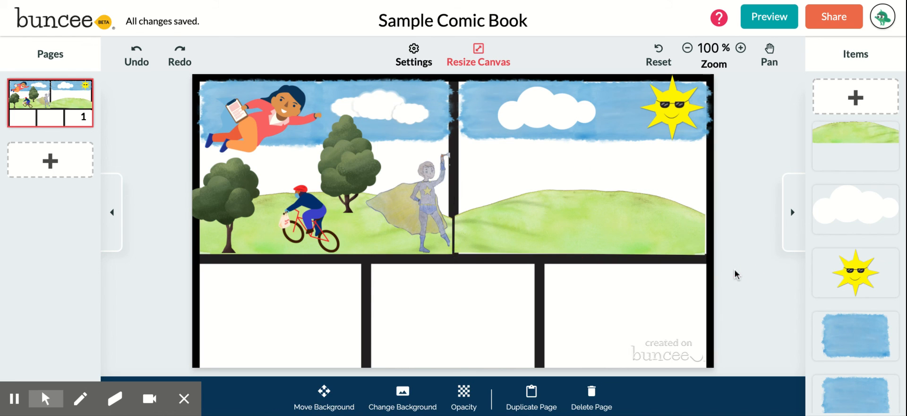
left_click(540, 223)
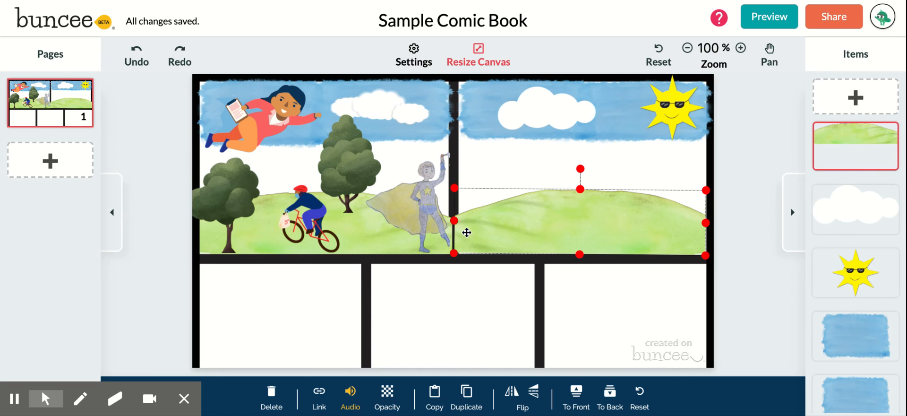
left_click_drag(455, 219, 456, 220)
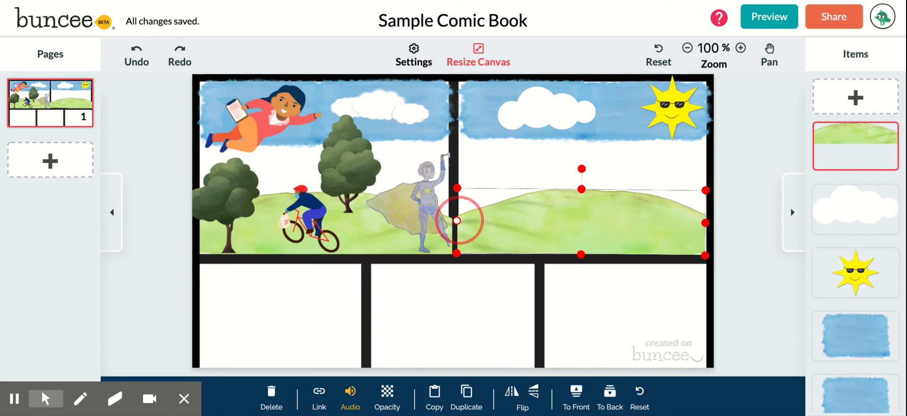
Narrow the first panel's green hill from its right edge so it ends at the divider between the two upper panels.
left_click(438, 249)
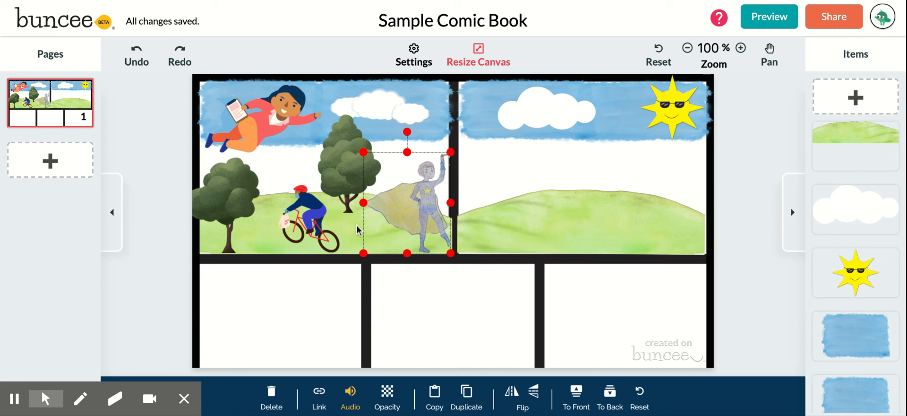
left_click(353, 238)
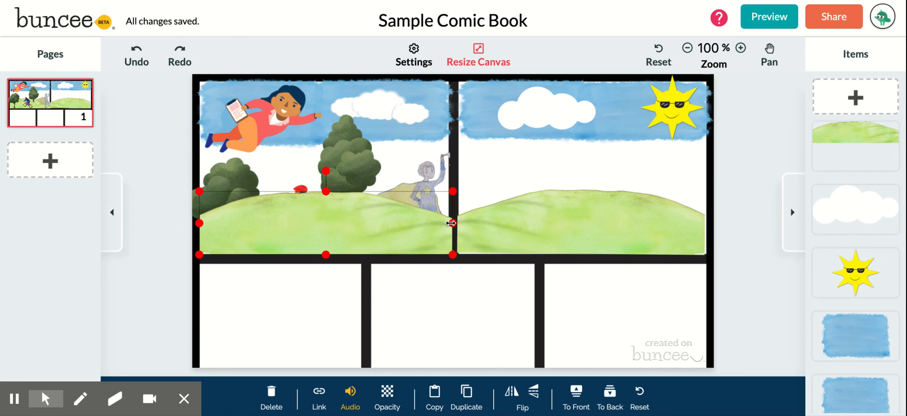
left_click_drag(453, 223, 451, 222)
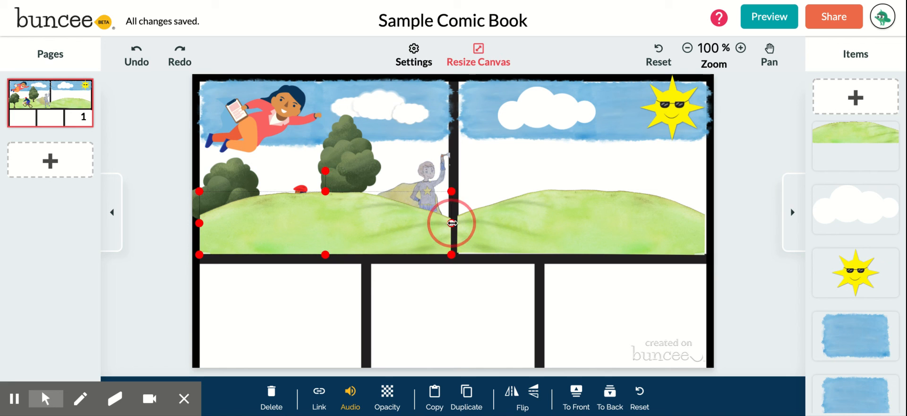
left_click(451, 223)
left_click_drag(451, 223, 449, 222)
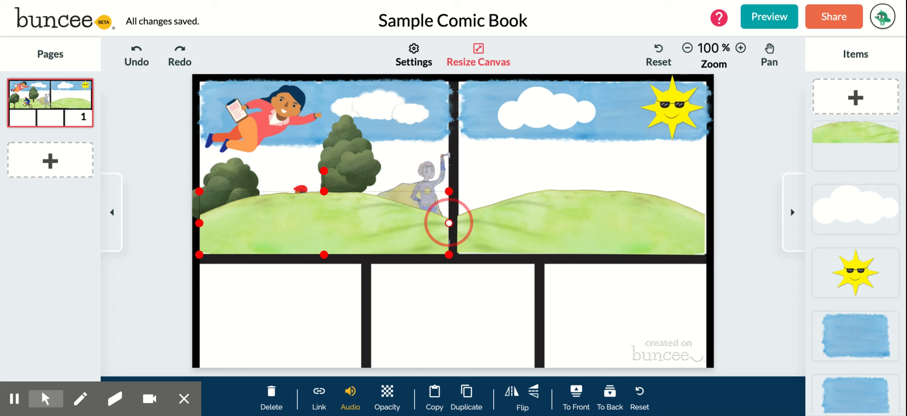
left_click(745, 245)
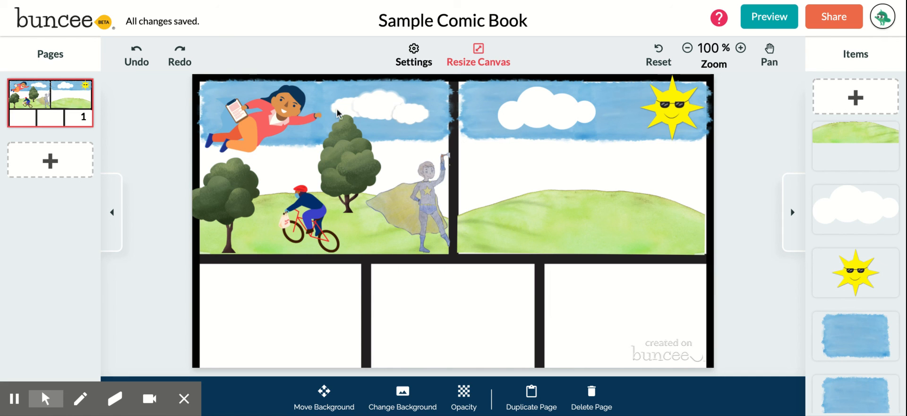
Search the item library for "trees" to get artwork for the comic page.
left_click(838, 105)
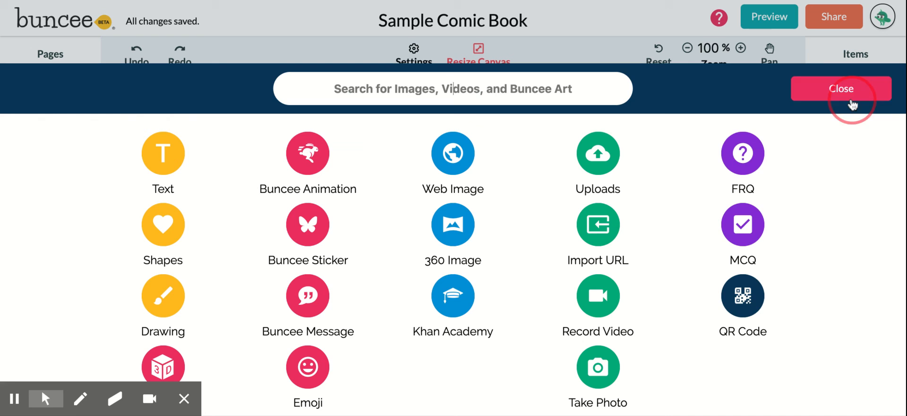
left_click(450, 86)
type("trees")
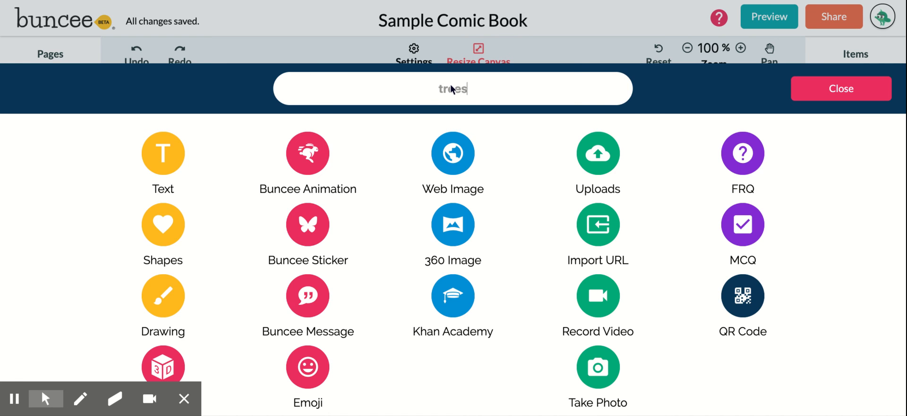
key("Return")
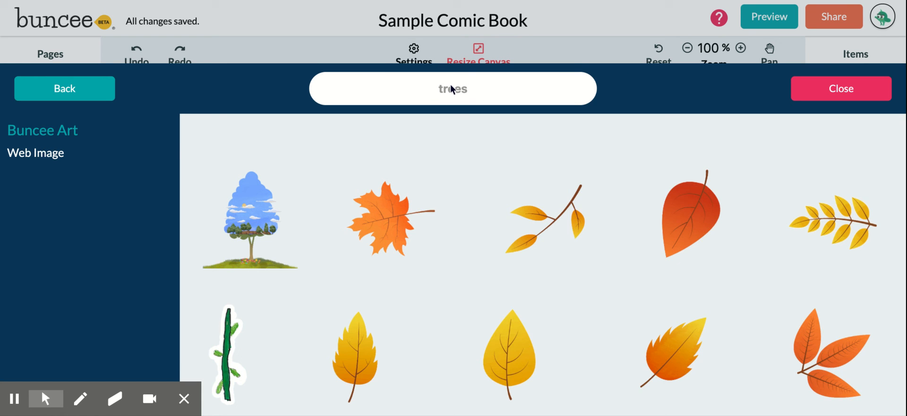
Find an animated tree among the Buncee Art results and add it to the page.
scroll(496, 225, "down", 6)
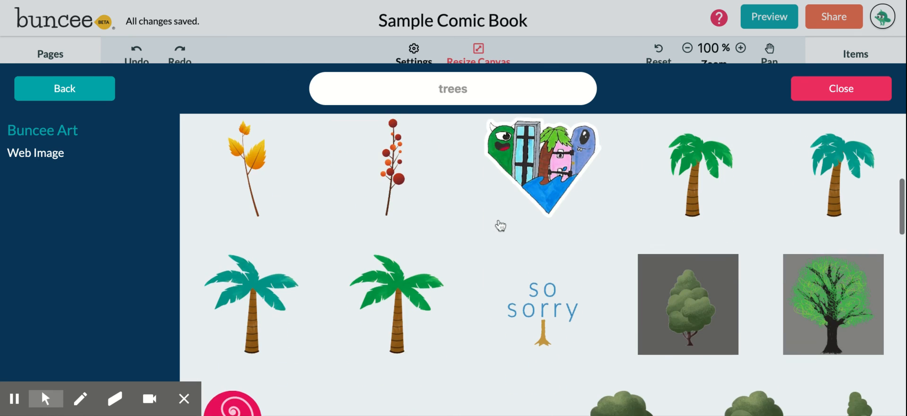
scroll(500, 225, "down", 4)
scroll(499, 226, "up", 1)
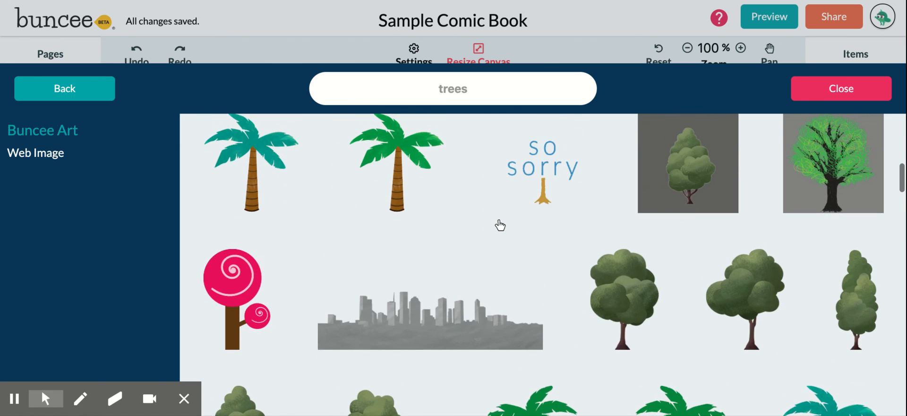
scroll(500, 226, "up", 1)
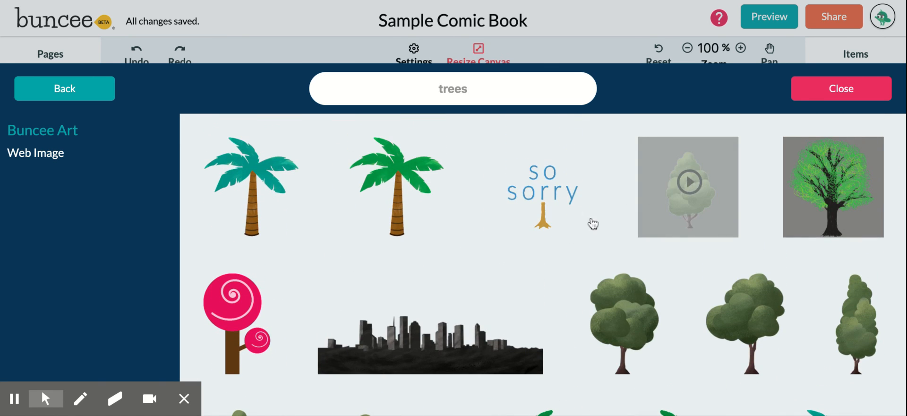
left_click(692, 183)
left_click(804, 196)
left_click(723, 94)
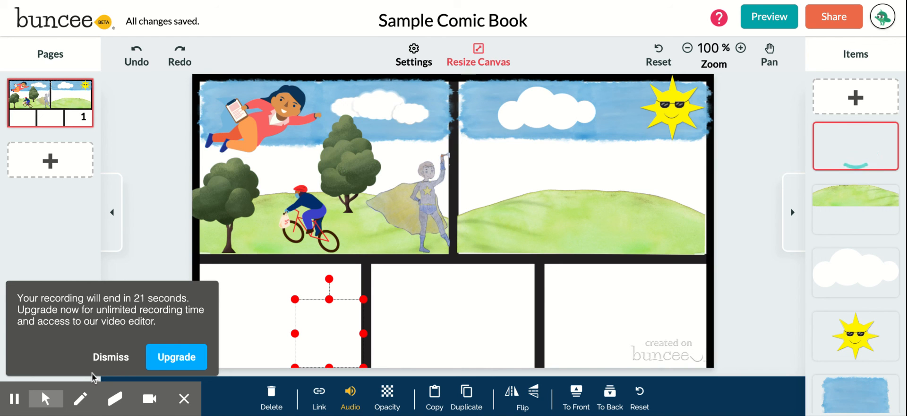
left_click(44, 391)
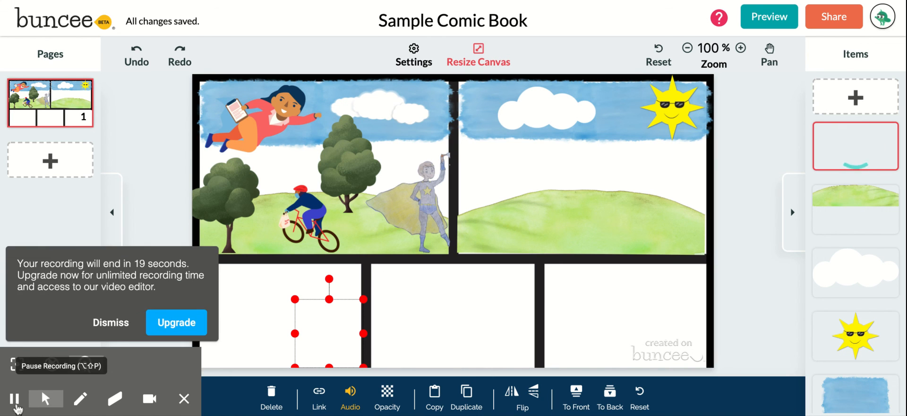